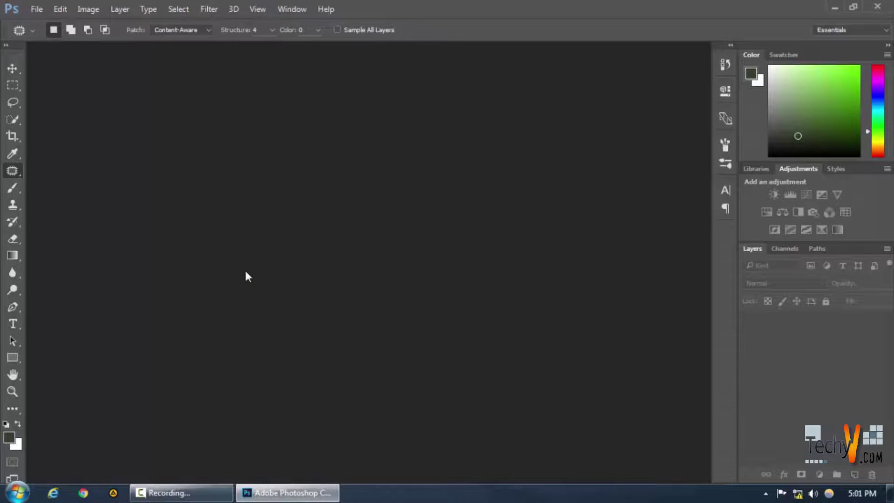
- Open the portrait image 503709-800w.jpg
left_click(36, 9)
left_click(33, 33)
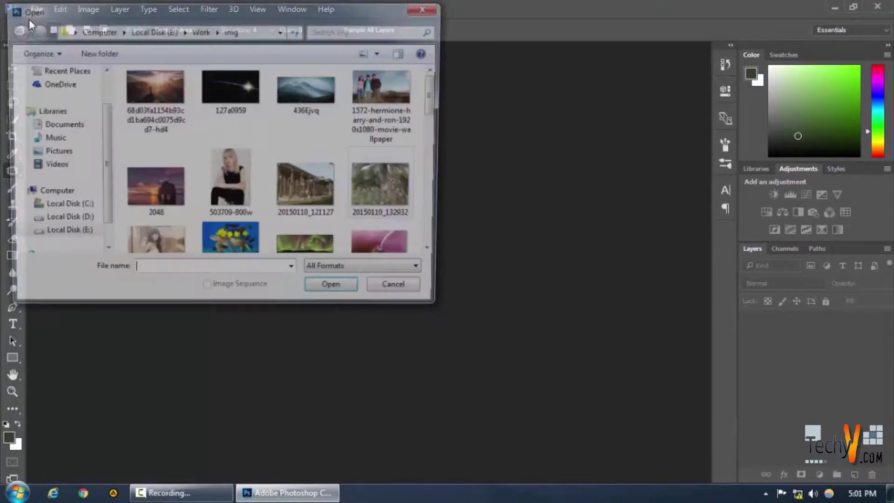
left_click(231, 180)
left_click(336, 293)
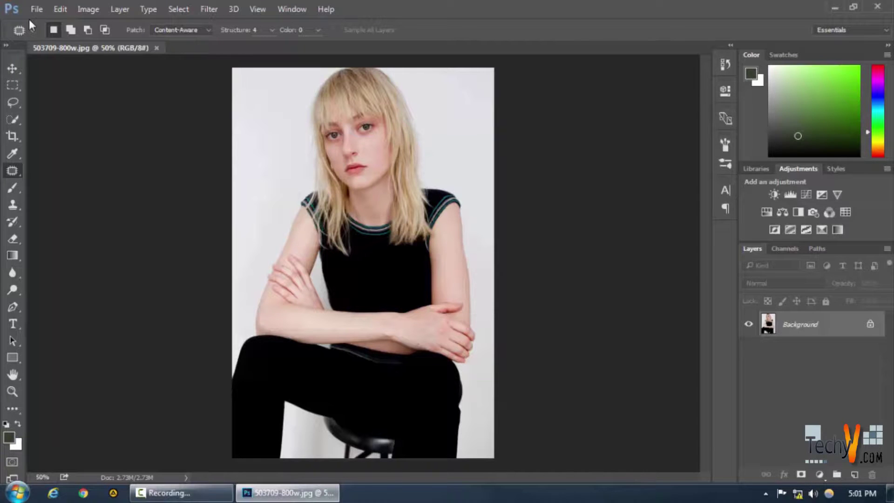
- Unlock the Background by converting it into a regular layer
key("ctrl+plus")
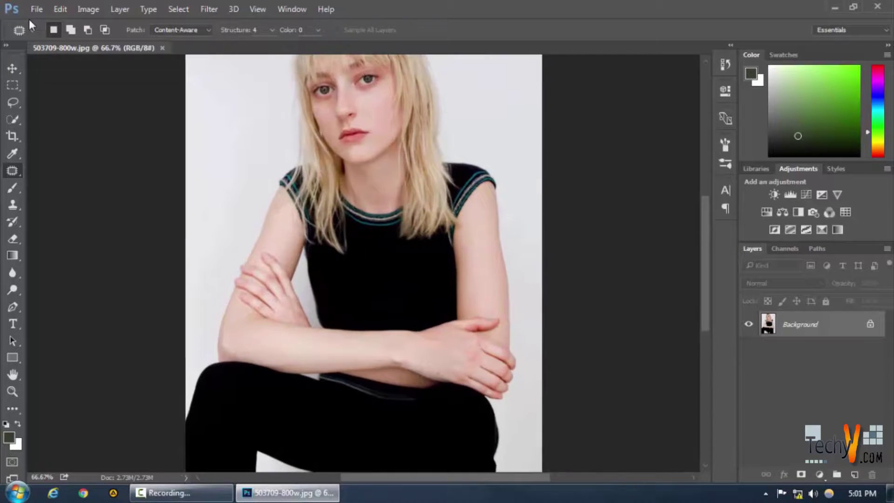
key("ctrl+plus")
scroll(29, 21, "up", 12)
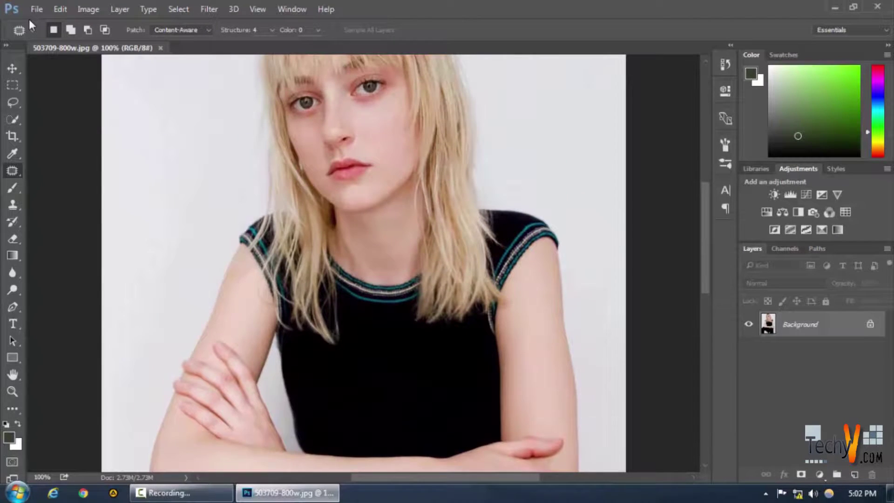
key("ctrl+z")
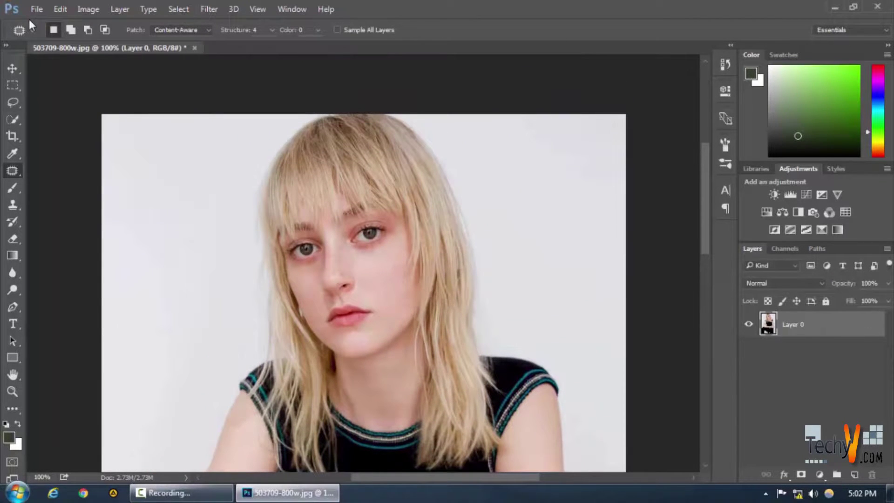
- Heal the blemish on the cheek beside the hair using the Spot Healing Brush with the Content-Aware type
scroll(29, 21, "down", 1)
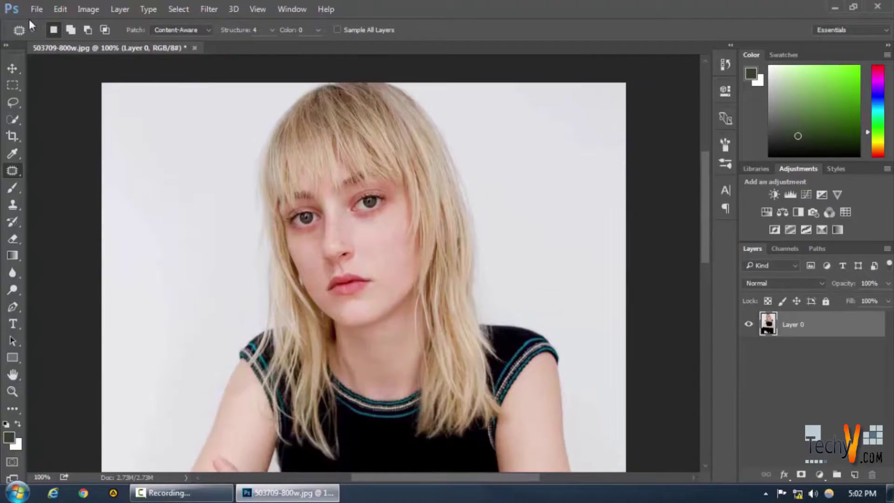
key("ctrl+plus")
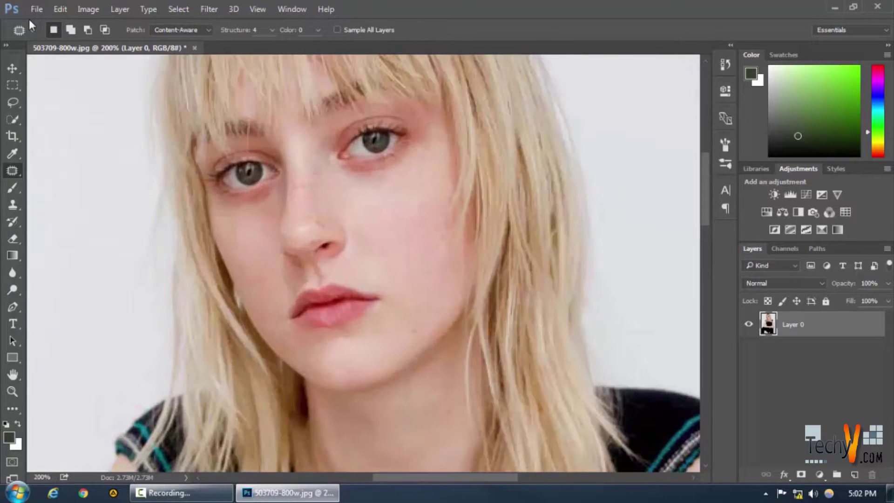
scroll(29, 21, "up", 4)
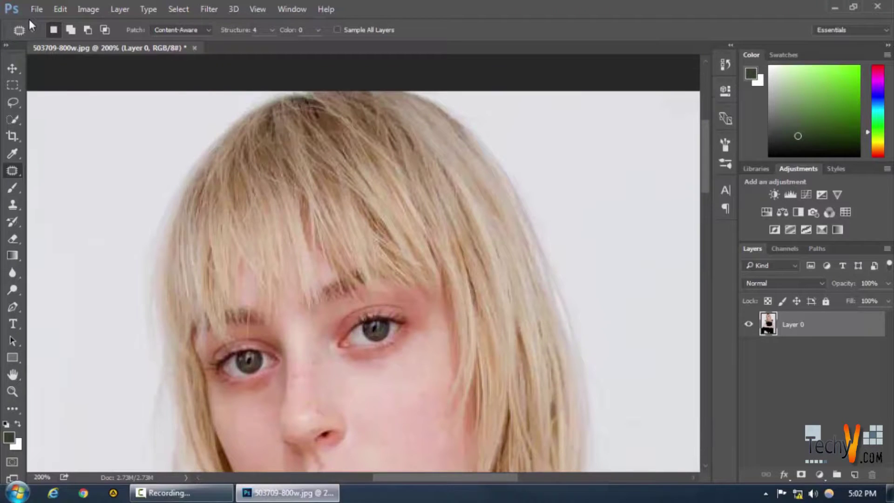
scroll(29, 21, "down", 5)
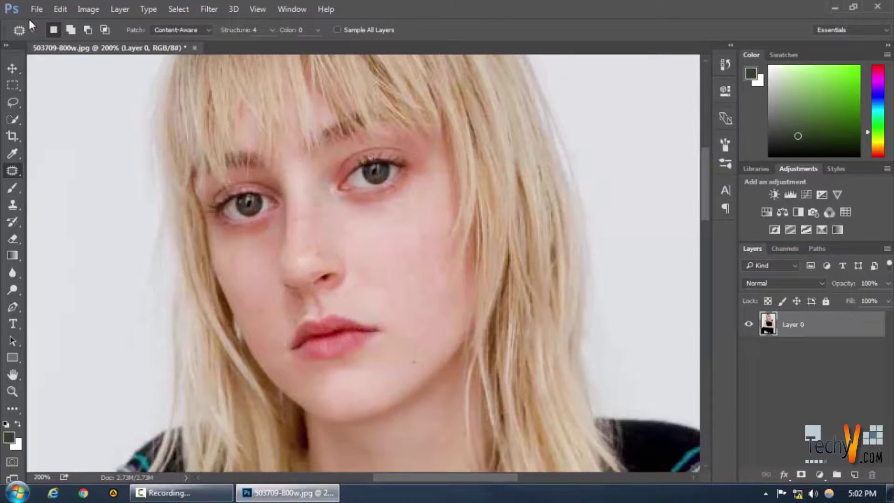
key("alt+Tab")
key("F9")
right_click(12, 171)
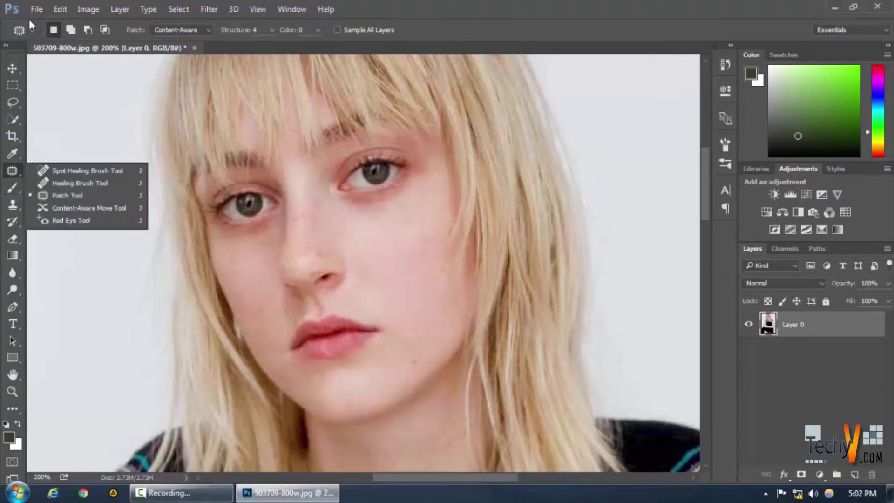
left_click(87, 171)
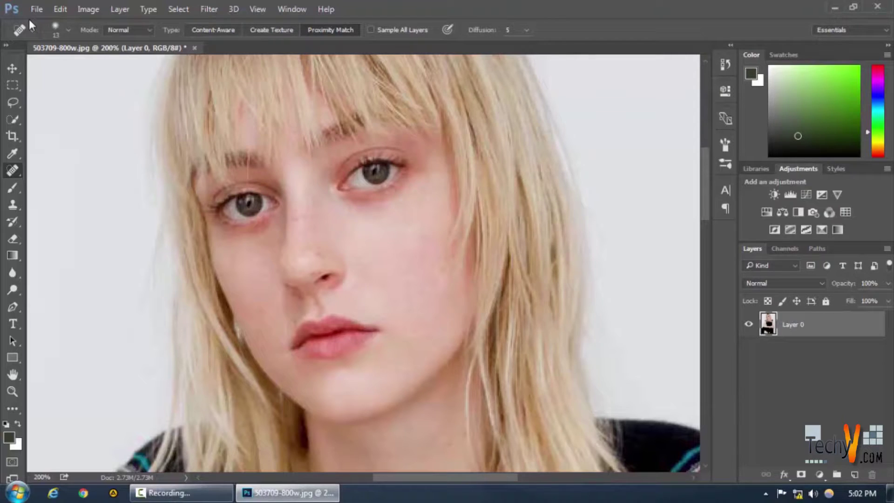
left_click_drag(428, 232, 427, 247)
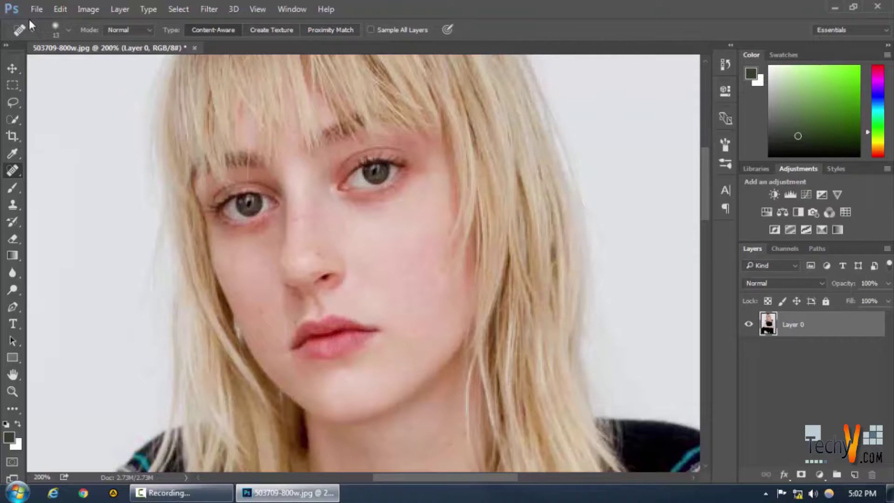
- Check the healing brush settings and heal the small mark near the tip of the nose
left_click(68, 30)
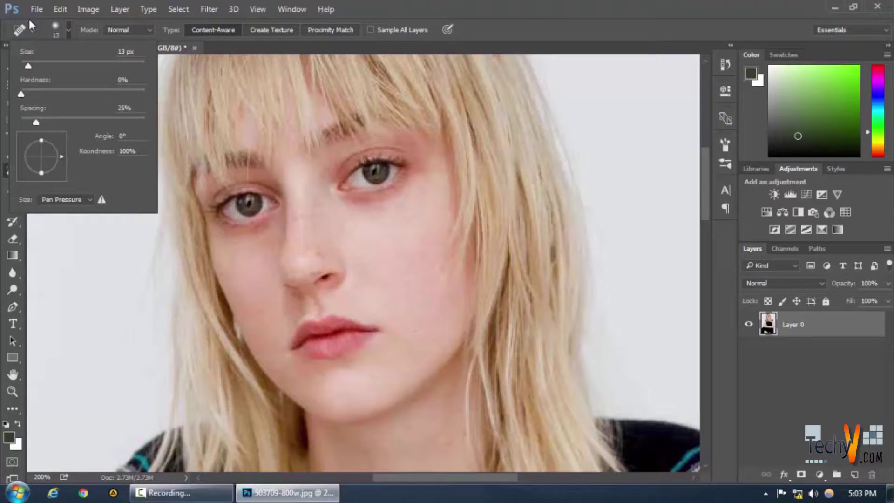
left_click(68, 29)
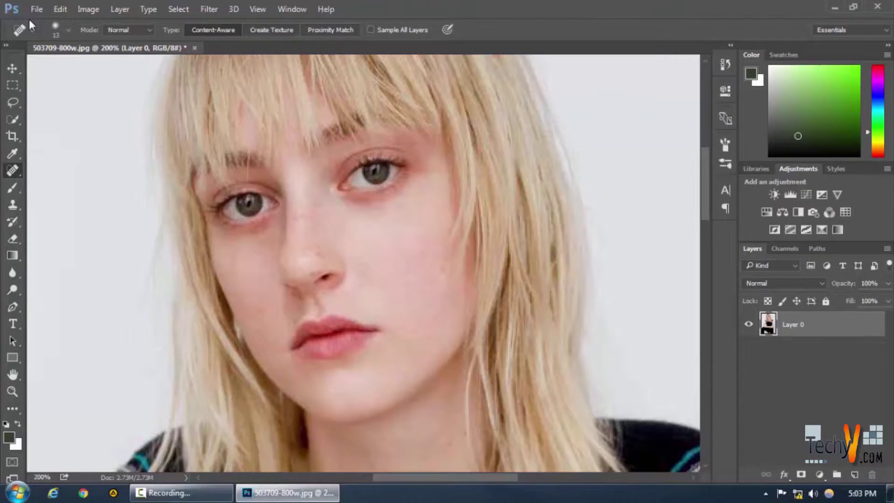
left_click_drag(315, 245, 318, 258)
- Repeatedly undo and restore the last healing stroke to compare the skin before and after
key("ctrl+z")
key("ctrl+z")
key("ctrl+z")
key("ctrl+z")
key("ctrl+z")
key("ctrl+z")
key("ctrl+z")
key("ctrl+z")
key("ctrl+z")
key("ctrl+z")
key("ctrl+z")
key("ctrl+z")
key("ctrl+z")
key("ctrl+z")
key("ctrl+z")
key("ctrl+z")
key("ctrl+z")
key("ctrl+z")
key("ctrl+z")
key("ctrl+z")
key("ctrl+z")
key("ctrl+z")
key("ctrl+z")
key("ctrl+z")
key("ctrl+z")
key("ctrl+z")
key("ctrl+z")
key("ctrl+z")
key("ctrl+z")
key("ctrl+z")
key("ctrl+z")
key("ctrl+z")
- Smooth the skin and lines beneath both eyes with Content-Aware healing strokes
scroll(30, 24, "up", 4)
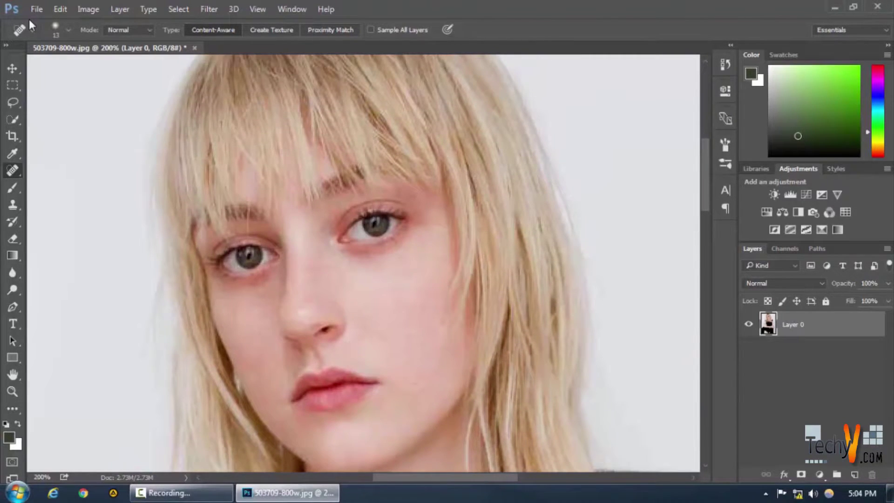
mouse_move(278, 274)
left_mouse_down()
mouse_move(234, 292)
mouse_move(217, 285)
mouse_move(259, 289)
mouse_move(271, 274)
mouse_move(243, 286)
left_mouse_up()
left_click_drag(337, 252, 386, 256)
mouse_move(418, 227)
left_mouse_down()
mouse_move(368, 257)
mouse_move(382, 254)
mouse_move(392, 247)
mouse_move(350, 254)
mouse_move(362, 253)
left_mouse_up()
left_click_drag(412, 231, 381, 258)
left_click_drag(259, 282, 226, 294)
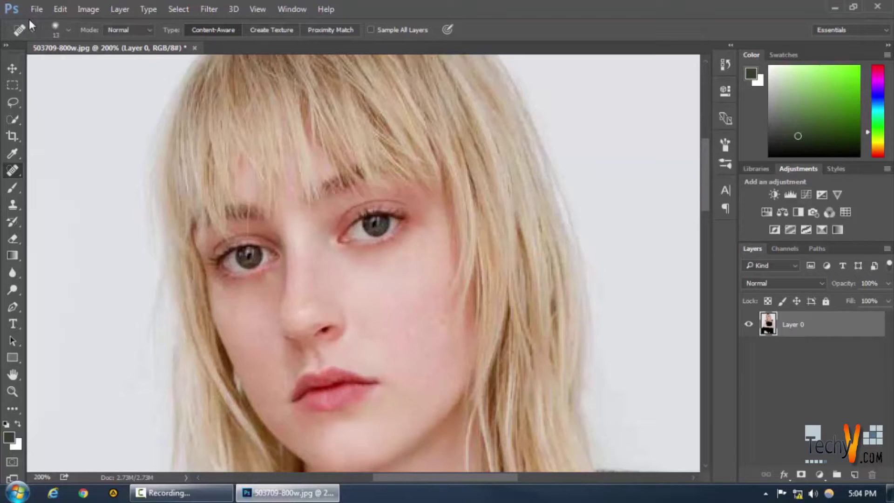
mouse_move(278, 267)
left_mouse_down()
mouse_move(249, 294)
mouse_move(260, 283)
mouse_move(242, 292)
mouse_move(211, 274)
left_mouse_up()
- Heal the pale background along the outer edge of the hair near the crown of the head
scroll(29, 25, "up", 2)
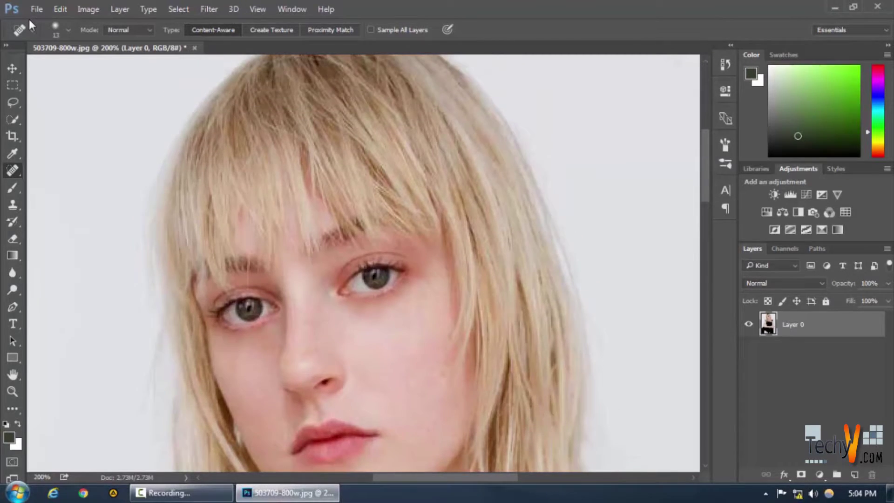
scroll(29, 25, "up", 2)
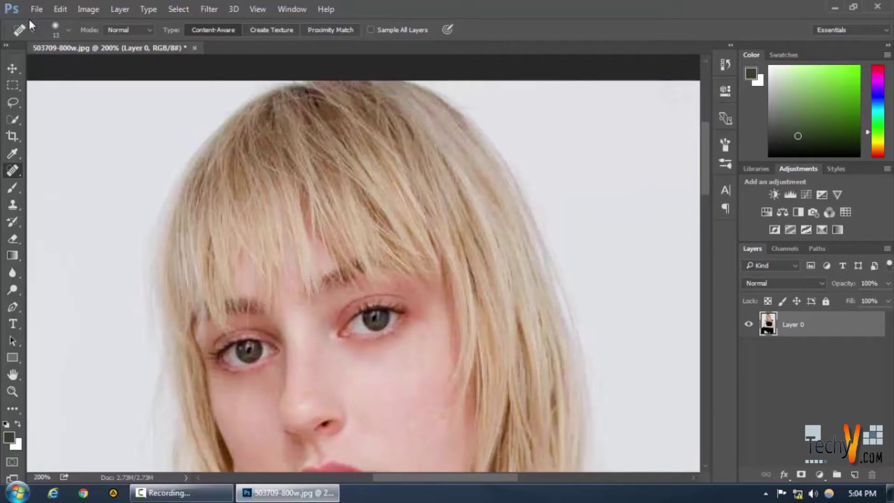
left_click_drag(470, 103, 520, 157)
left_click(471, 103)
mouse_move(471, 102)
left_mouse_down()
mouse_move(501, 114)
mouse_move(525, 159)
left_mouse_up()
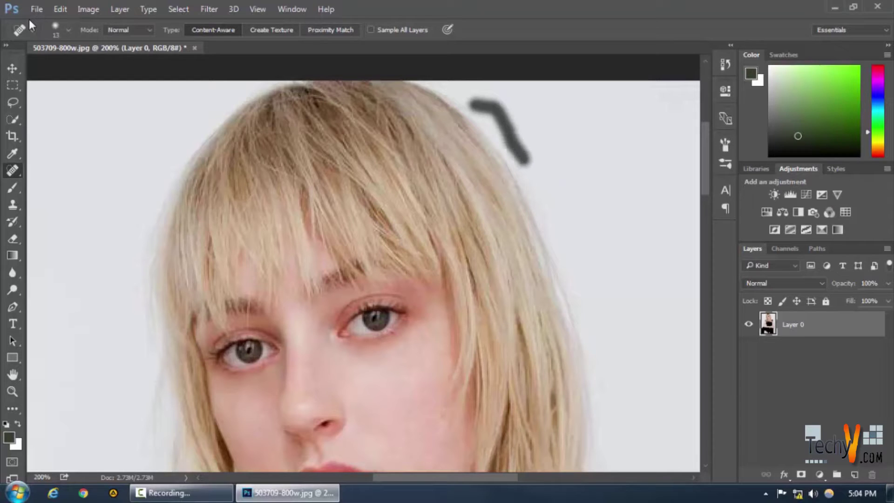
- Heal the uneven skin on the cheek between the nose and the hair
scroll(30, 25, "down", 8)
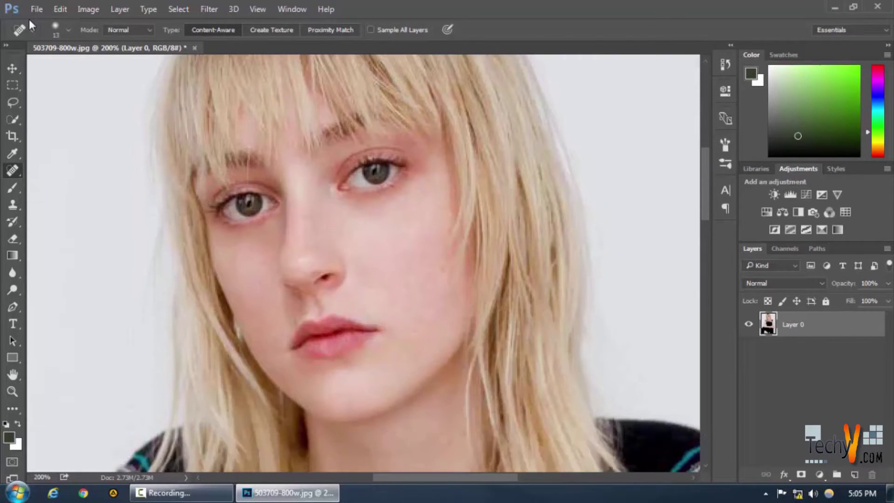
scroll(31, 24, "down", 2)
scroll(31, 24, "up", 2)
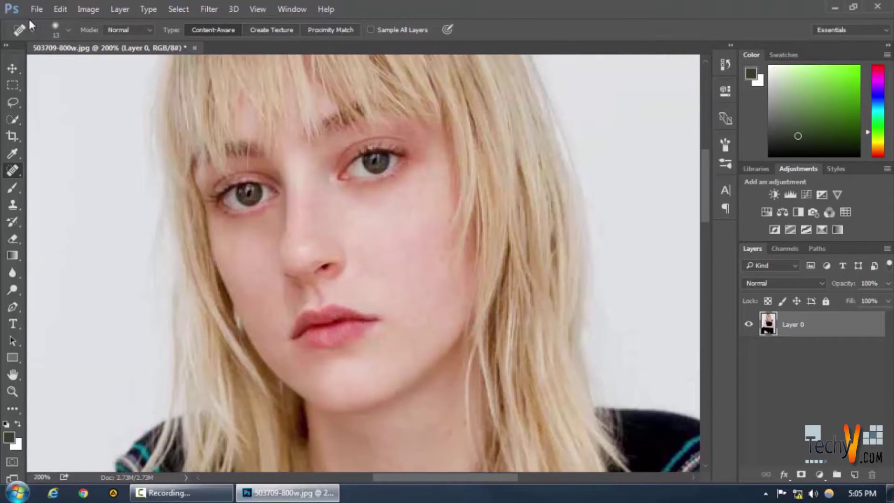
left_click(369, 257)
mouse_move(362, 248)
left_mouse_down()
mouse_move(361, 275)
mouse_move(381, 276)
left_mouse_up()
- Heal the crease lines across the neck and the small mark on its side
scroll(31, 24, "down", 5)
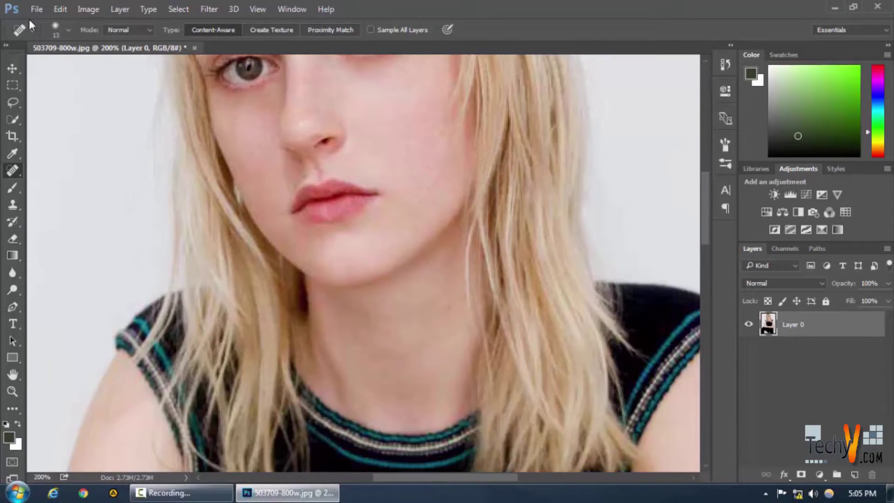
mouse_move(342, 311)
left_mouse_down()
mouse_move(399, 316)
mouse_move(445, 288)
left_mouse_up()
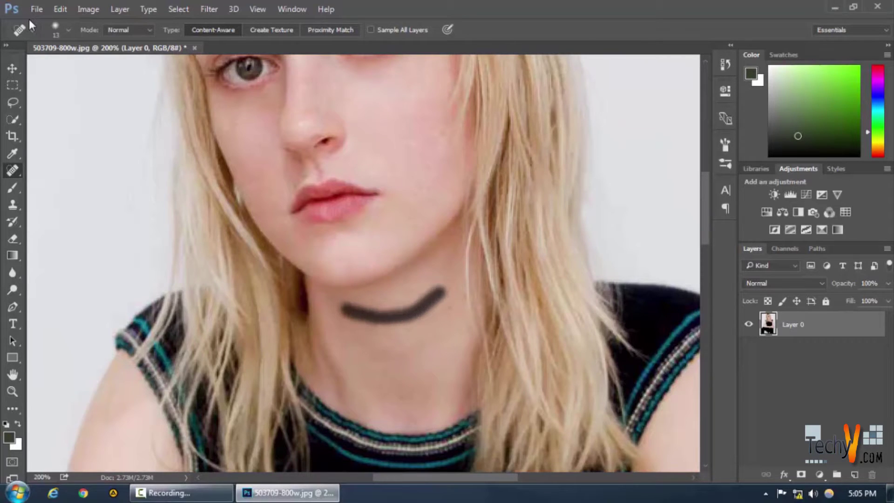
mouse_move(349, 336)
left_mouse_down()
mouse_move(418, 348)
mouse_move(443, 332)
left_mouse_up()
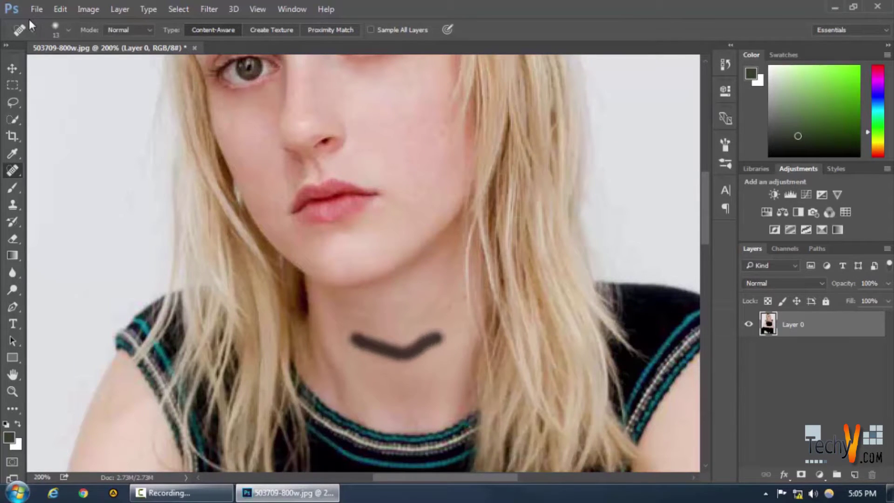
left_click_drag(443, 290, 380, 336)
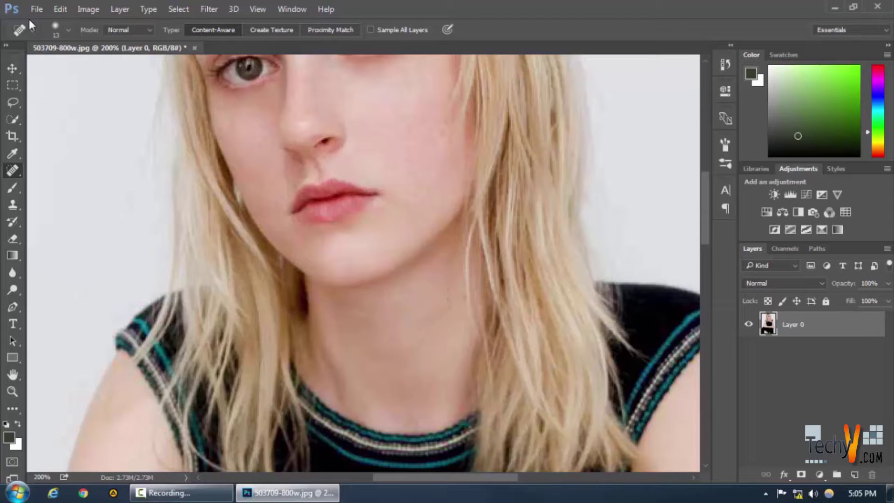
scroll(363, 263, "down", 3)
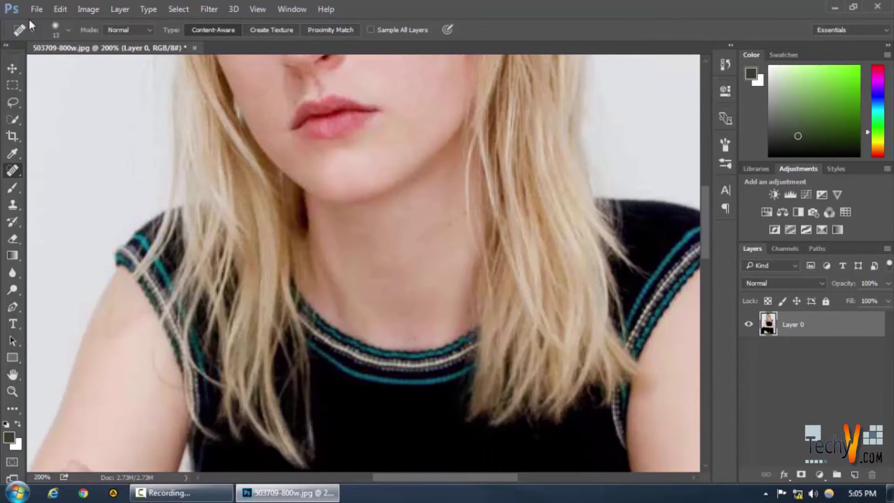
scroll(363, 263, "up", 2)
left_click_drag(449, 277, 449, 302)
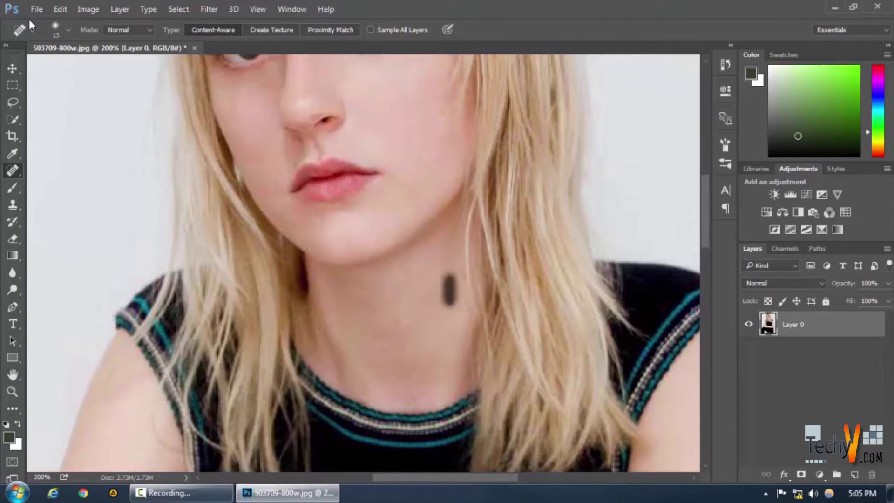
- Heal the two small spots near the elbow of the front forearm
scroll(363, 263, "up", 2)
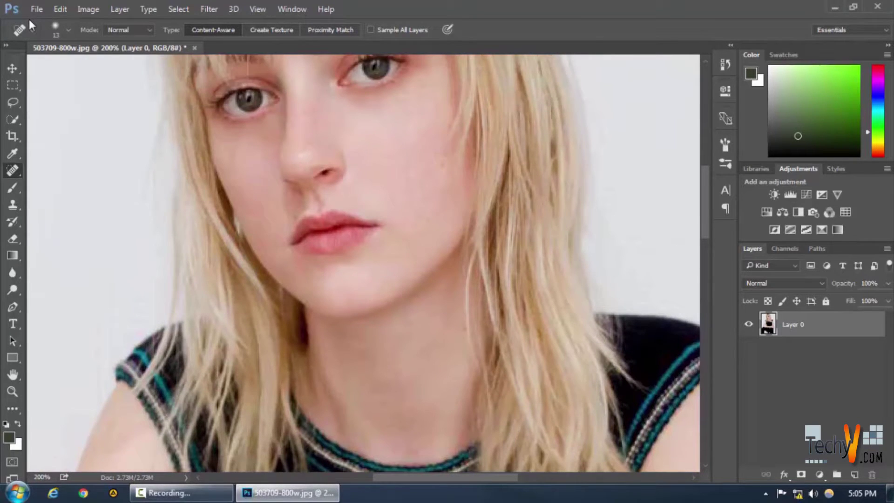
scroll(363, 263, "down", 6)
scroll(30, 24, "down", 3)
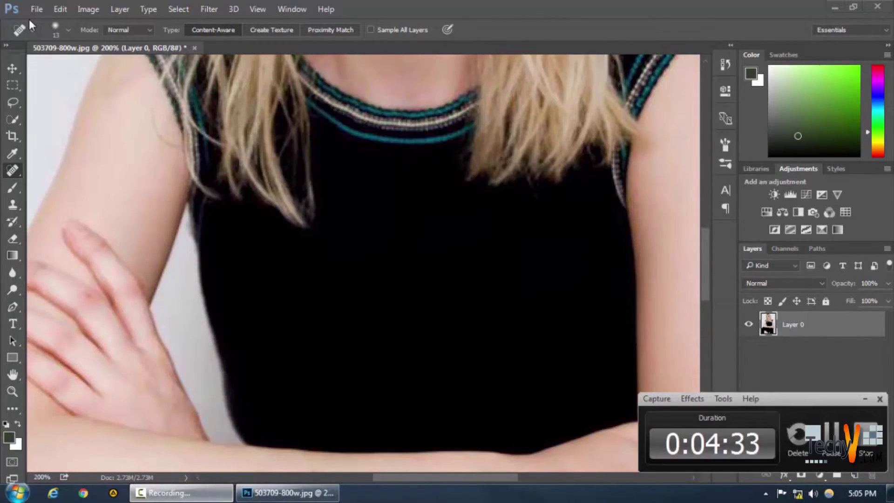
scroll(30, 24, "down", 4)
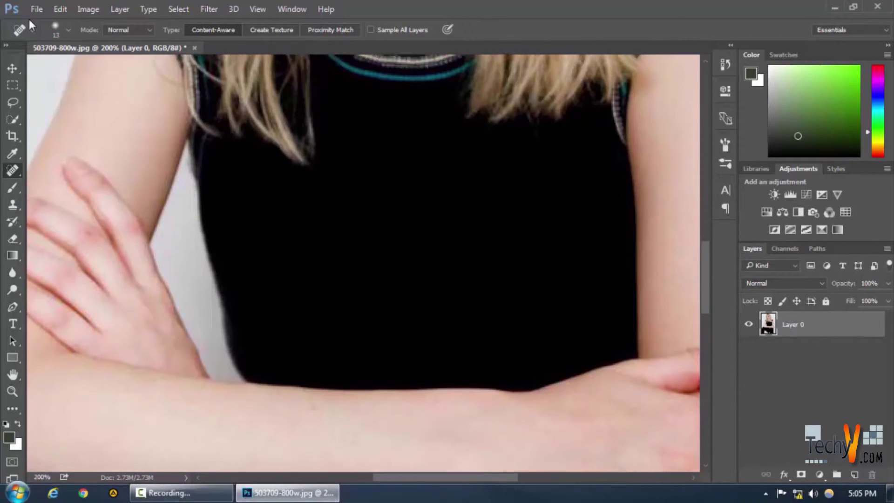
scroll(30, 25, "left", 5)
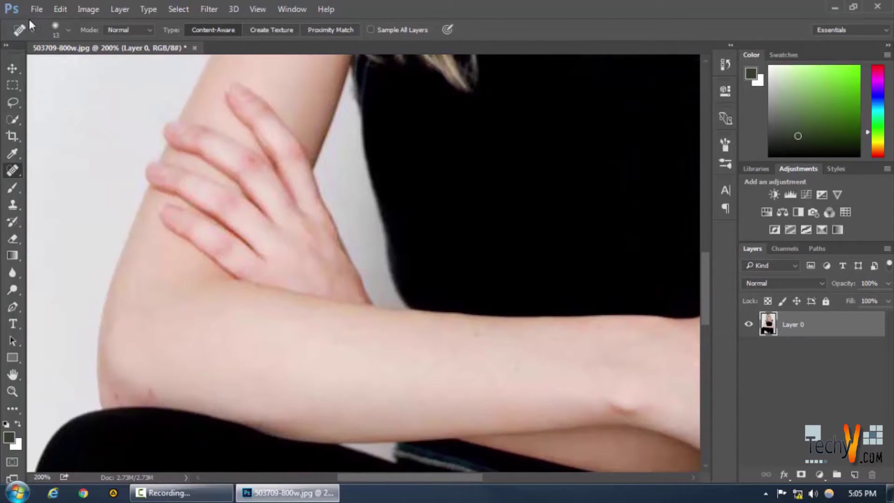
left_click(151, 391)
left_click(121, 395)
- Heal the mark near the lower edge of the hand resting on the opposite arm
scroll(31, 24, "right", 10)
left_click_drag(417, 435, 441, 438)
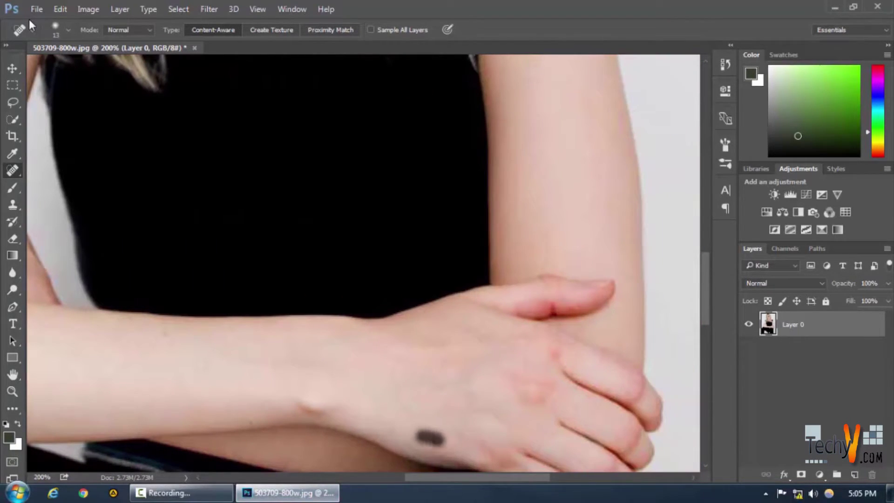
left_click(435, 443)
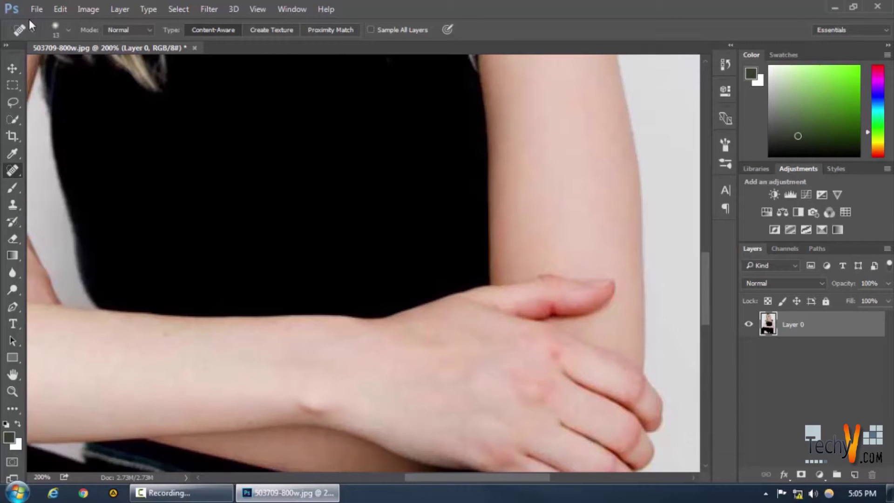
scroll(30, 24, "down", 3)
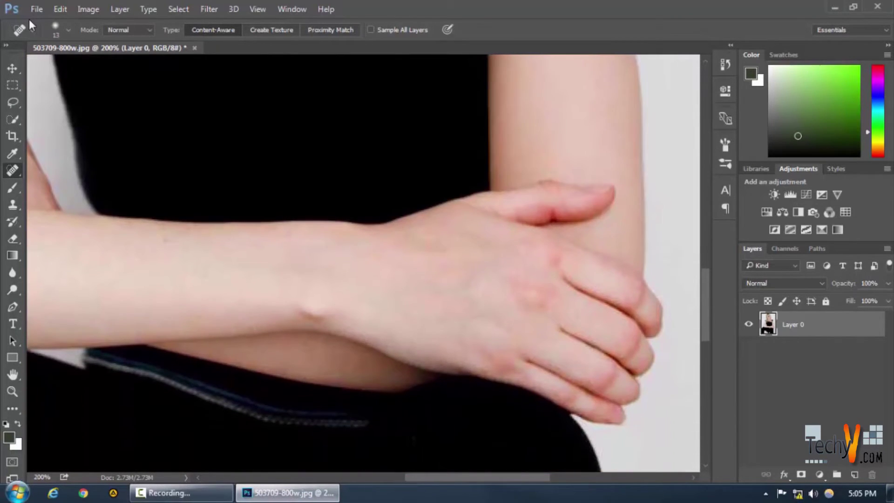
scroll(30, 24, "up", 8)
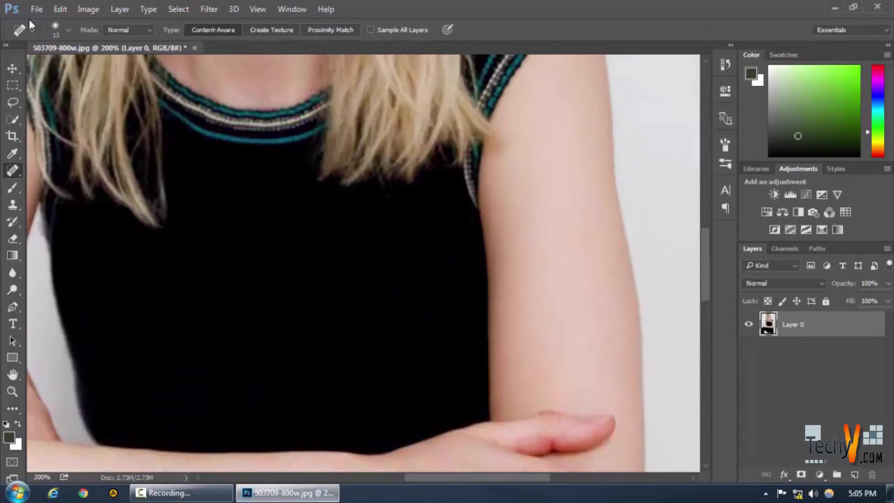
- Examine the arms, hands and lower part of the portrait up close, and the whole image, for remaining blemishes
scroll(30, 24, "up", 1)
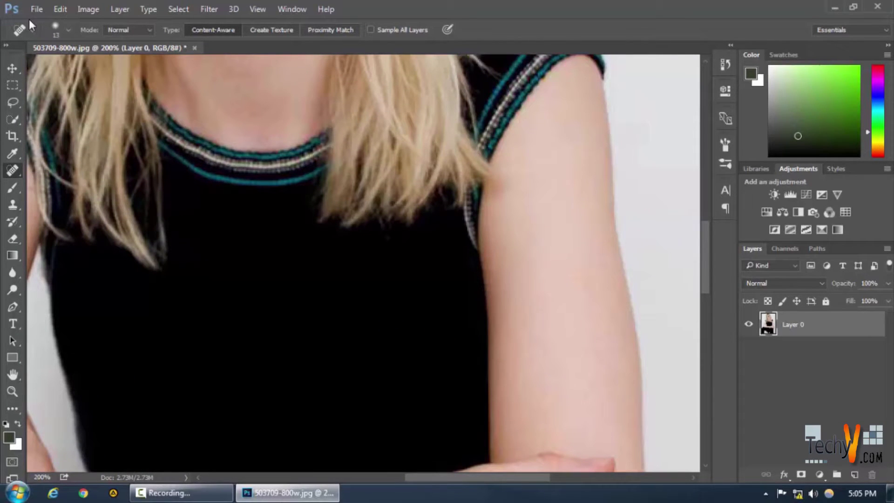
scroll(30, 24, "down", 10)
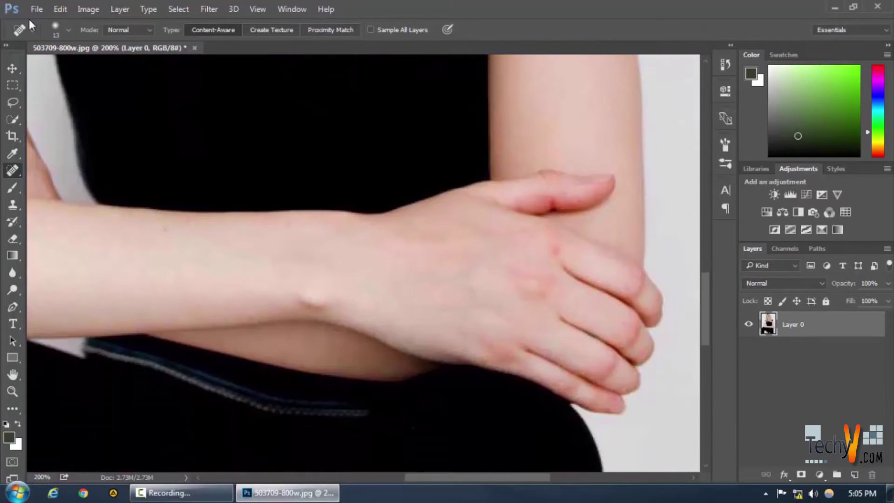
scroll(31, 24, "down", 10)
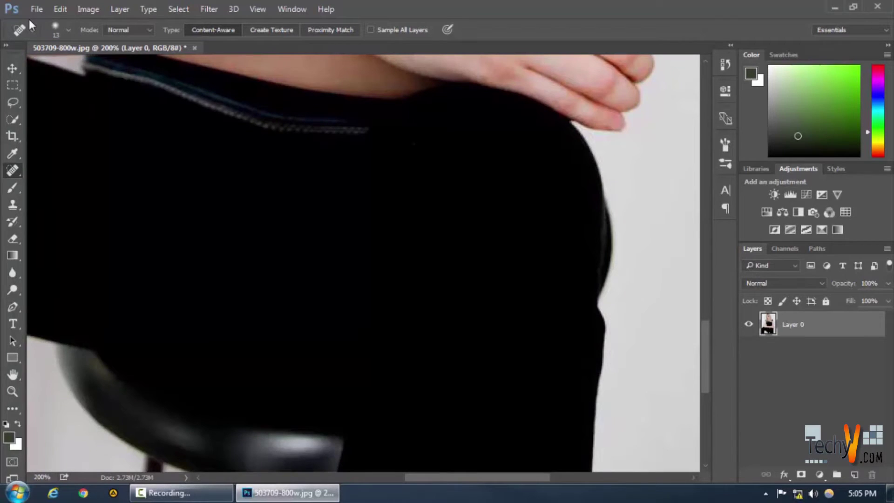
scroll(30, 24, "left", 5)
scroll(31, 24, "down", 5)
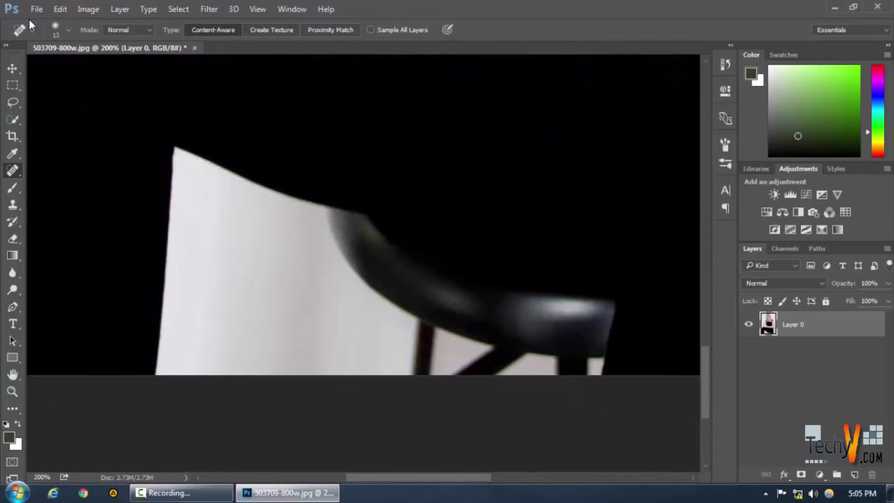
scroll(31, 24, "down", 2)
key("ctrl+0")
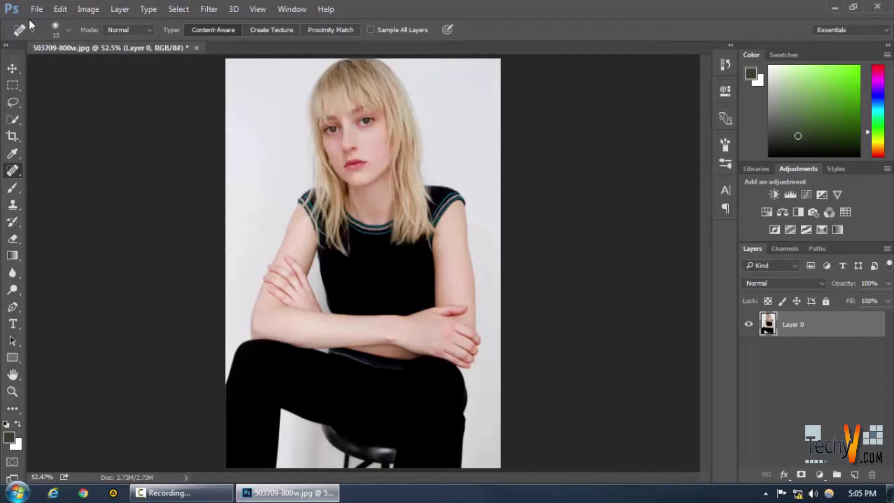
- Heal the uneven skin on the shaded cheek beside the nose with the Spot Healing Brush
key("ctrl+plus")
key("ctrl+plus")
key("ctrl+plus")
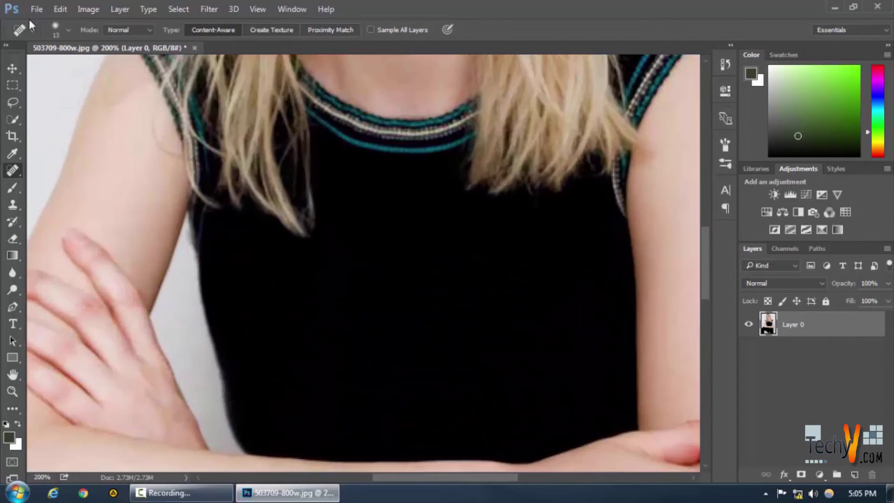
scroll(30, 25, "up", 10)
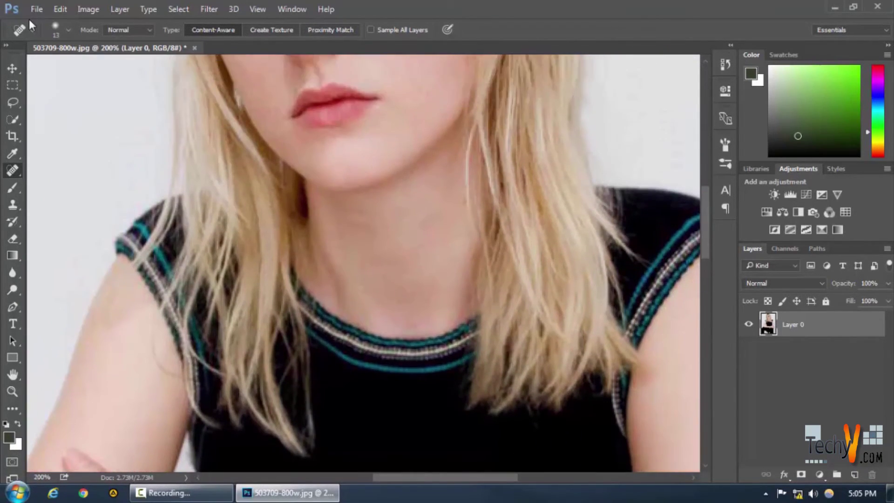
scroll(31, 24, "up", 3)
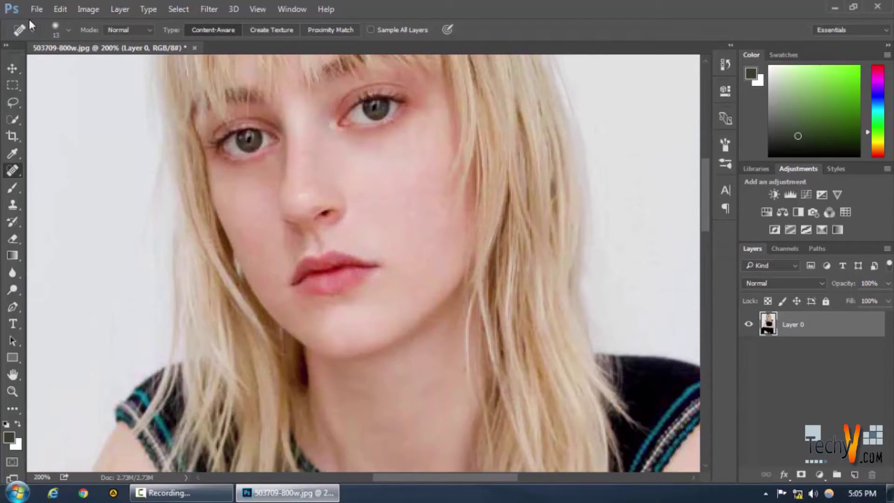
mouse_move(270, 207)
left_mouse_down()
mouse_move(266, 223)
mouse_move(257, 222)
left_mouse_up()
- Try to heal the small spots on the cheek beside the corner of the mouth and undo those touches
left_click(259, 251)
left_click(286, 253)
left_click(289, 256)
key("ctrl+z")
key("ctrl+z")
key("ctrl+z")
key("shift+j")
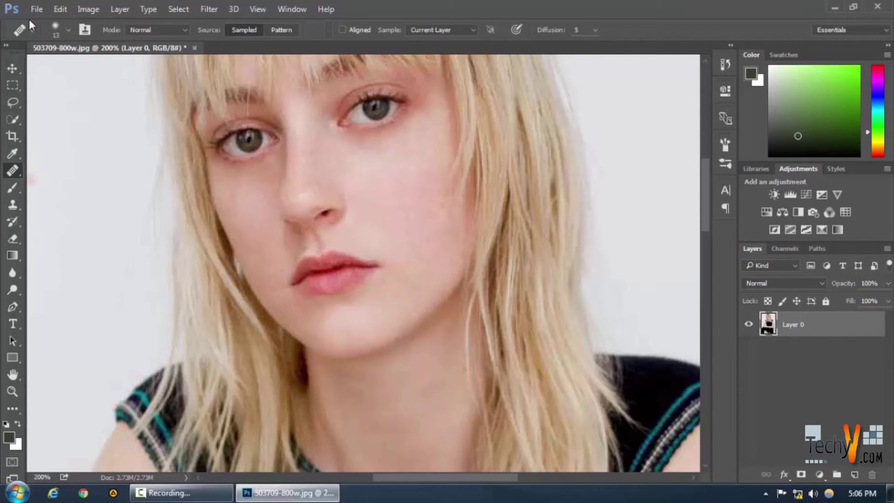
right_click(13, 170)
left_click(70, 170)
- Try to heal the skin beside the inner and outer corners of the eye nearer the lit cheek
scroll(363, 263, "up", 2)
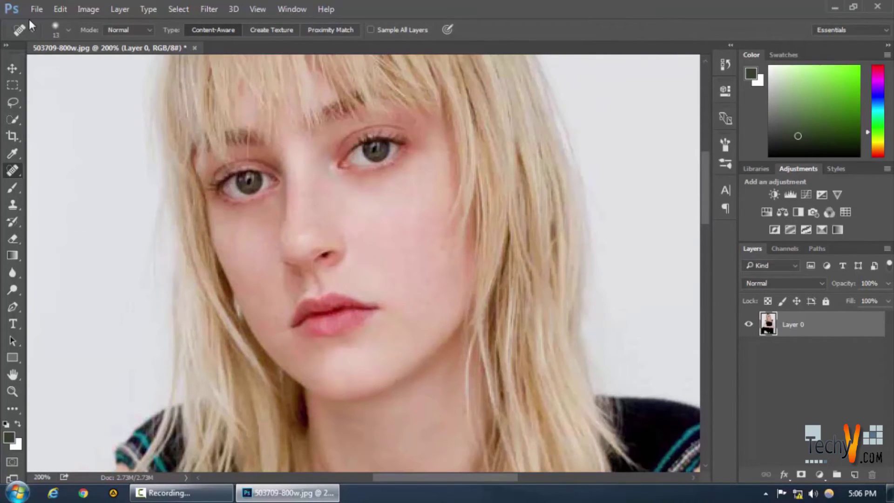
left_click_drag(331, 139, 329, 148)
left_click_drag(328, 152, 334, 143)
left_click_drag(429, 132, 417, 157)
left_click_drag(421, 159, 426, 141)
- Undo the healing strokes around the eye
key("ctrl+z")
key("ctrl+z")
key("ctrl+z")
key("ctrl+z")
- Heal the wrist bump and the small spots along the upper edge of the front forearm
key("ctrl+minus")
scroll(363, 263, "down", 5)
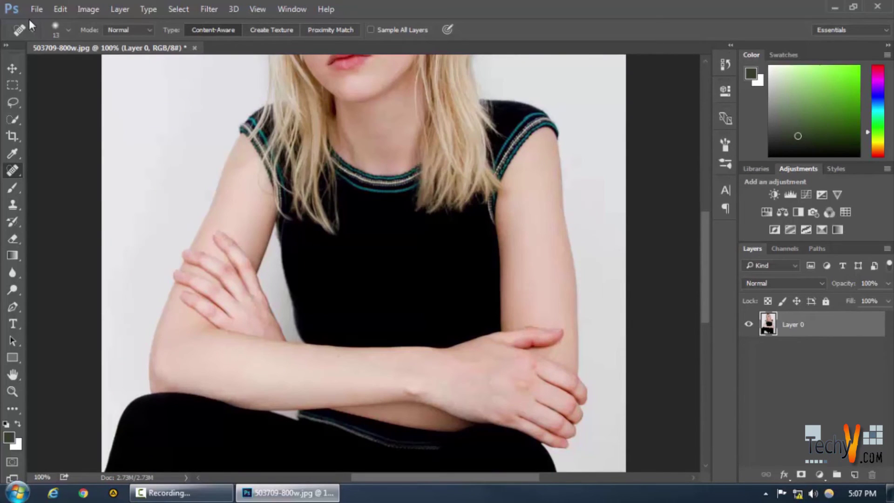
left_click(411, 392)
mouse_move(405, 394)
left_mouse_down()
mouse_move(426, 394)
mouse_move(414, 390)
left_mouse_up()
left_click(416, 397)
left_click(402, 352)
left_click(339, 356)
left_click_drag(399, 386, 426, 392)
- Heal the remaining uneven patch near the lower edge of the wrist and check the whole portrait
key("ctrl+plus")
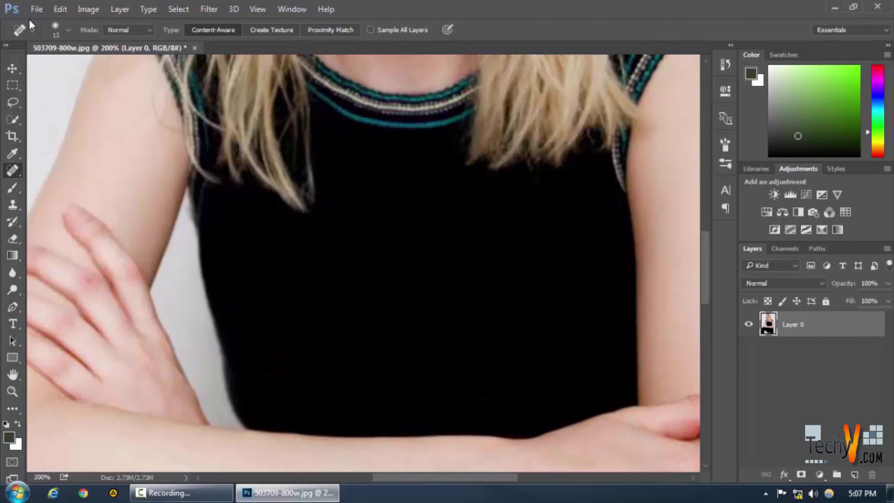
scroll(363, 263, "down", 6)
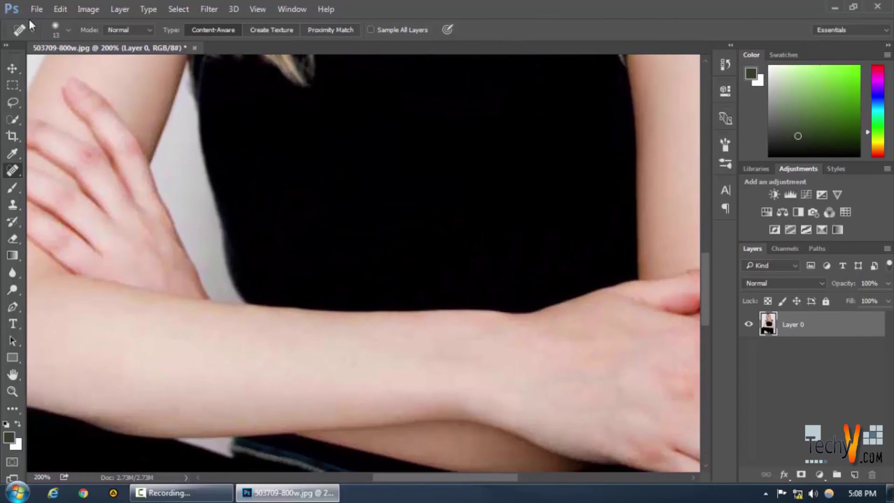
left_click_drag(450, 406, 468, 406)
key("ctrl+minus")
scroll(29, 25, "down", 5)
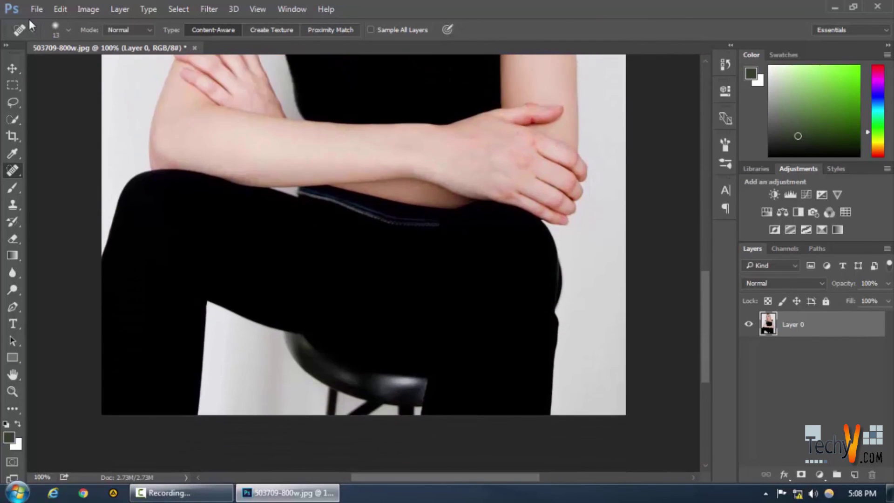
scroll(29, 24, "up", 2)
key("ctrl+0")
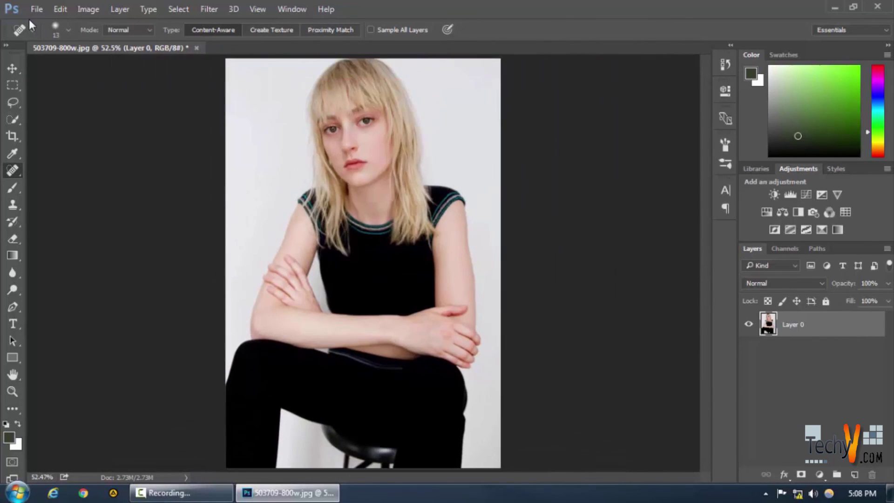